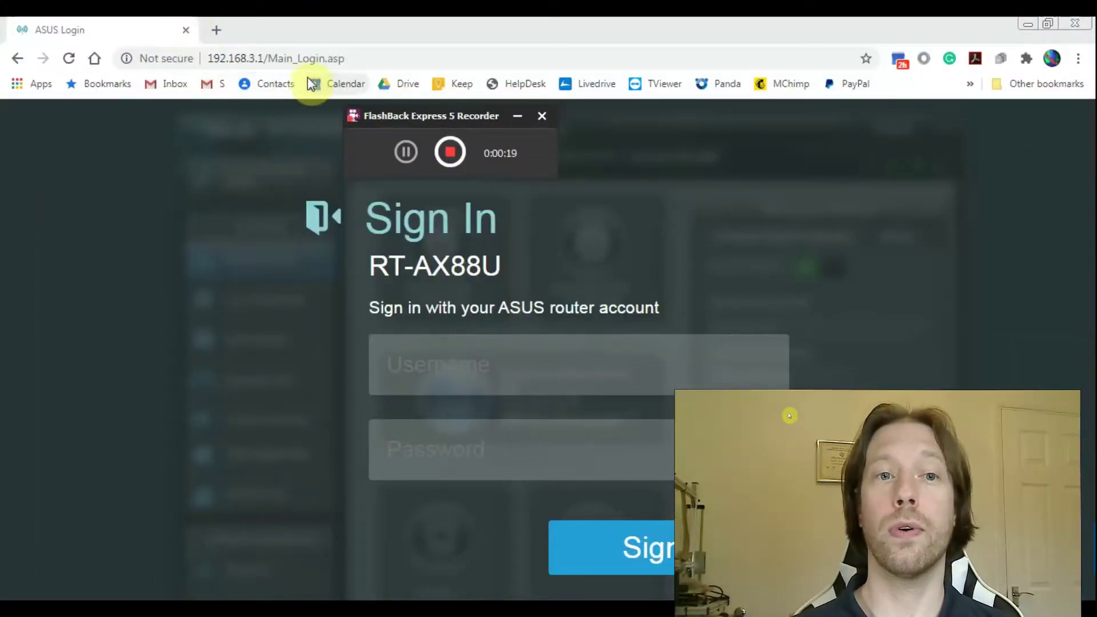
# Log in to the RT-AX88U admin page with the admin username and password.
pyautogui.click(359, 59)
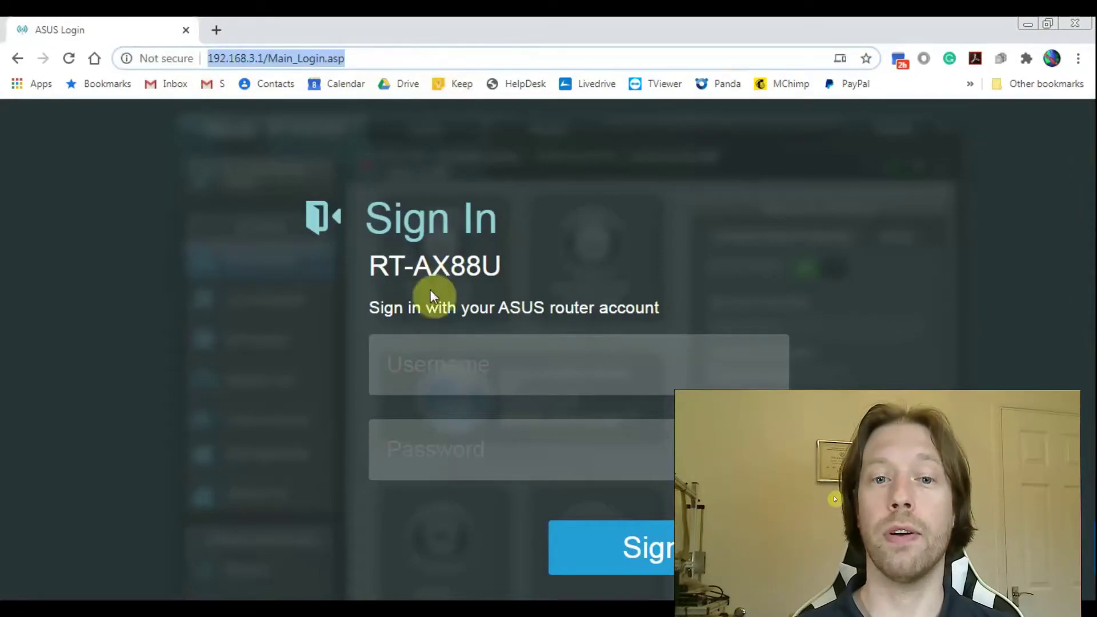
pyautogui.click(443, 372)
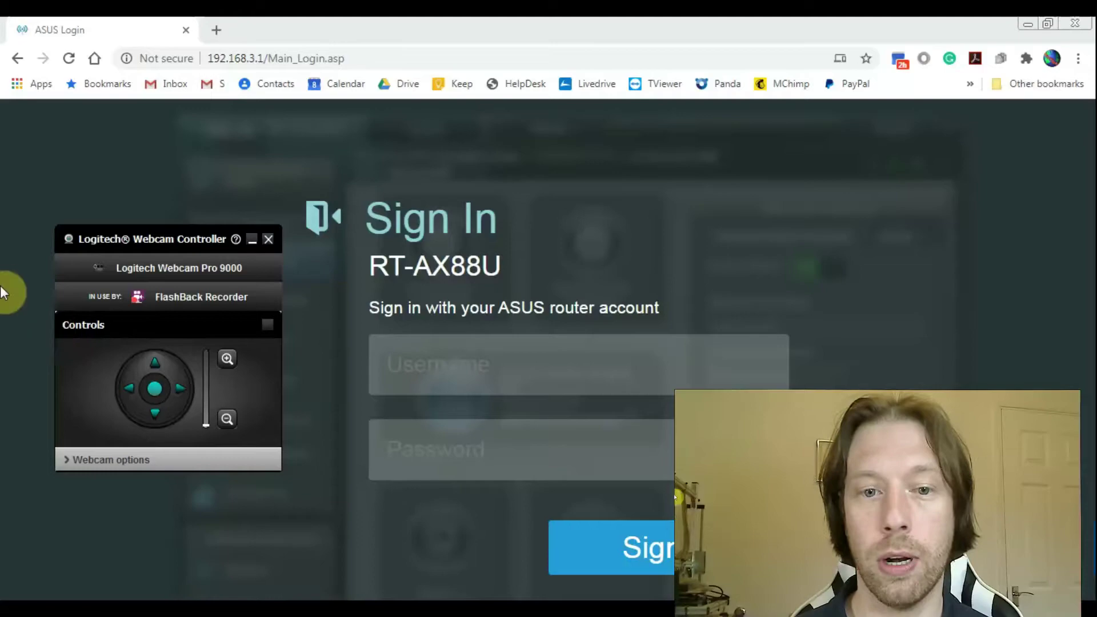
pyautogui.click(468, 361)
pyautogui.write('roo')
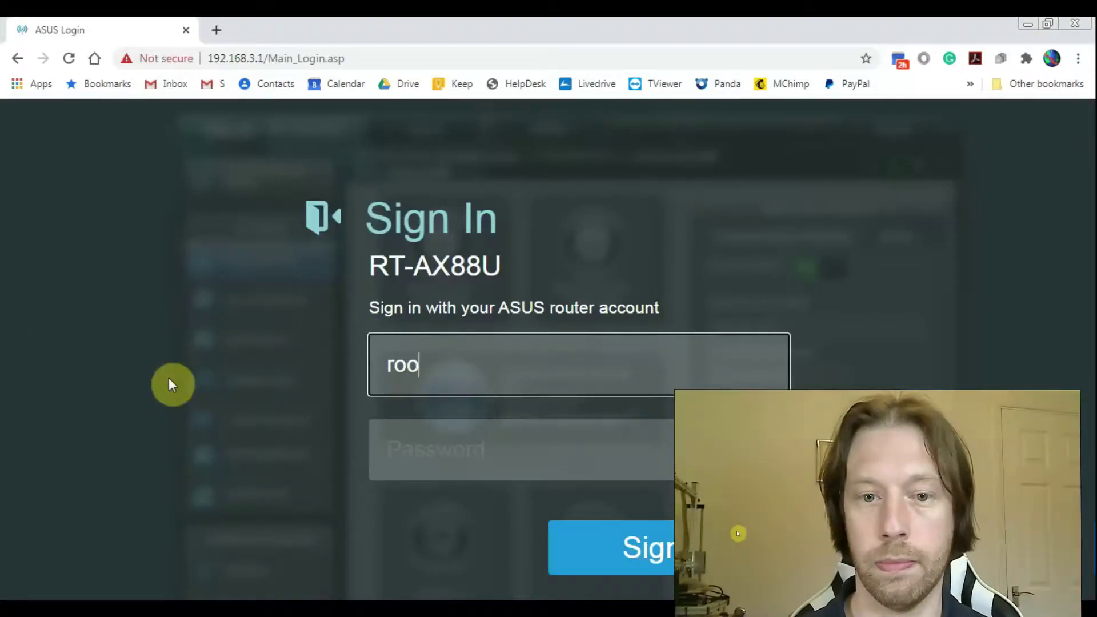
pyautogui.write('t')
pyautogui.press('Tab')
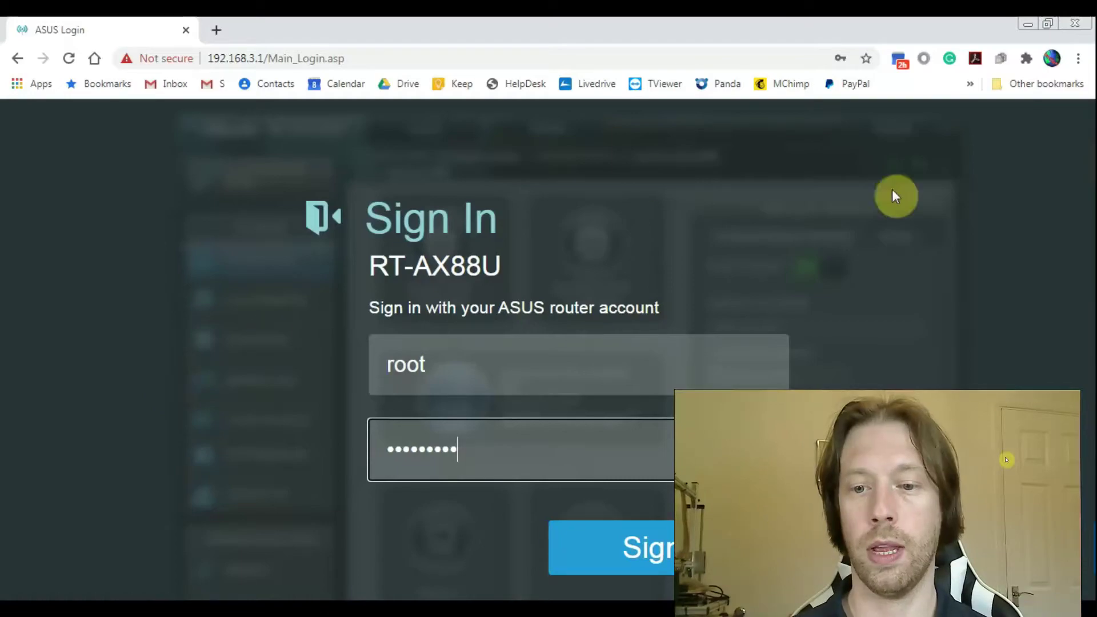
pyautogui.click(661, 544)
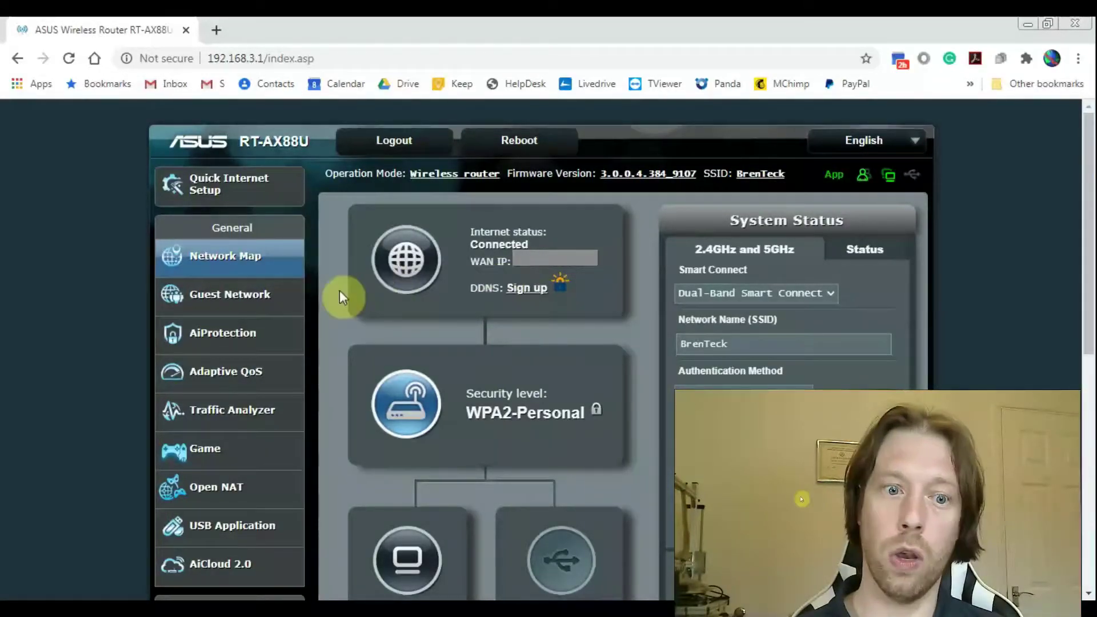
# Go to WAN > Virtual Server / Port Forwarding and scroll to the existing forwarding rules.
pyautogui.scroll(-4, 281, 259)
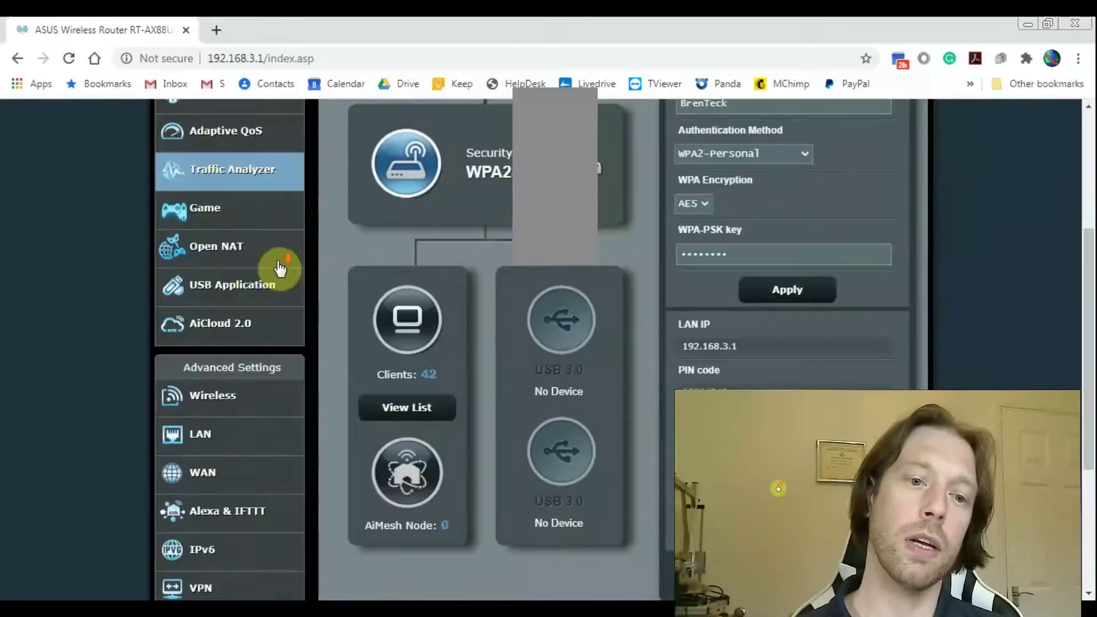
pyautogui.click(196, 479)
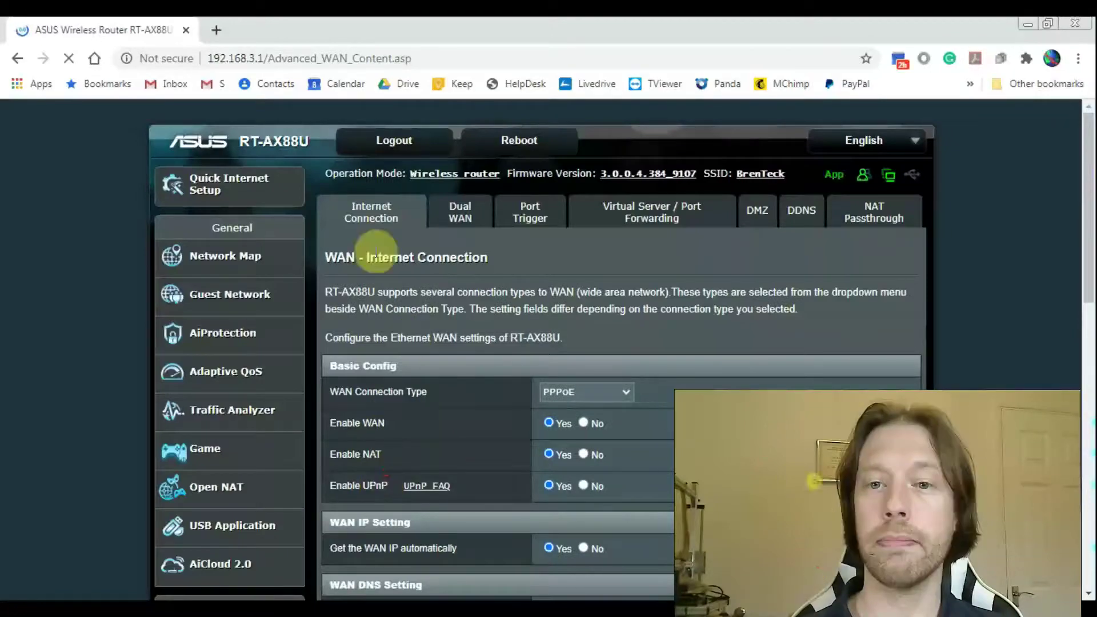
pyautogui.click(659, 232)
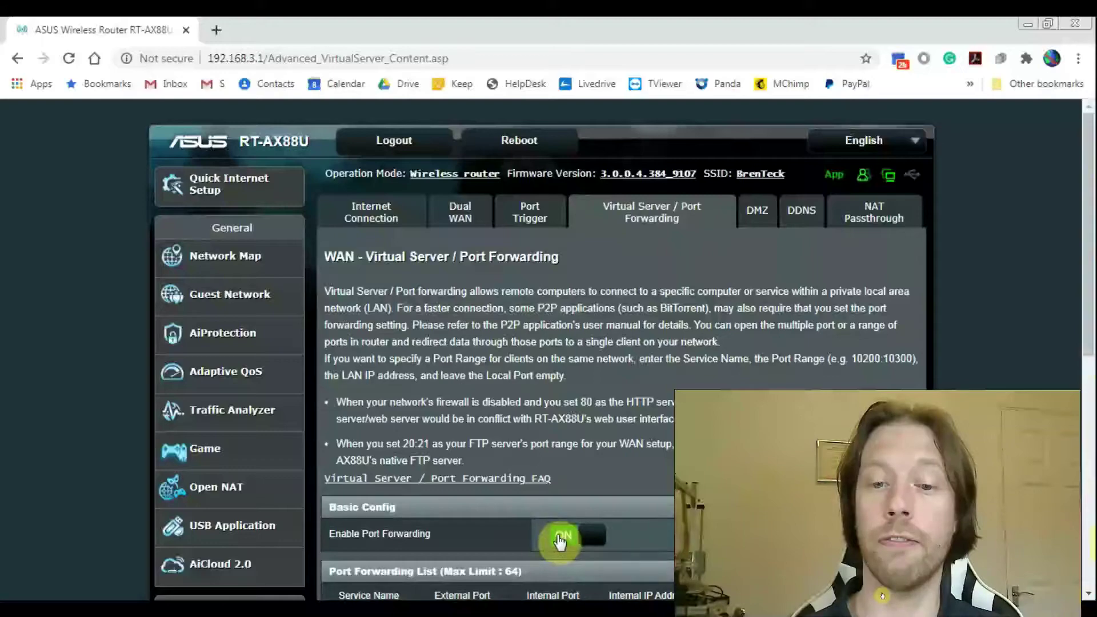
pyautogui.scroll(-3, 634, 437)
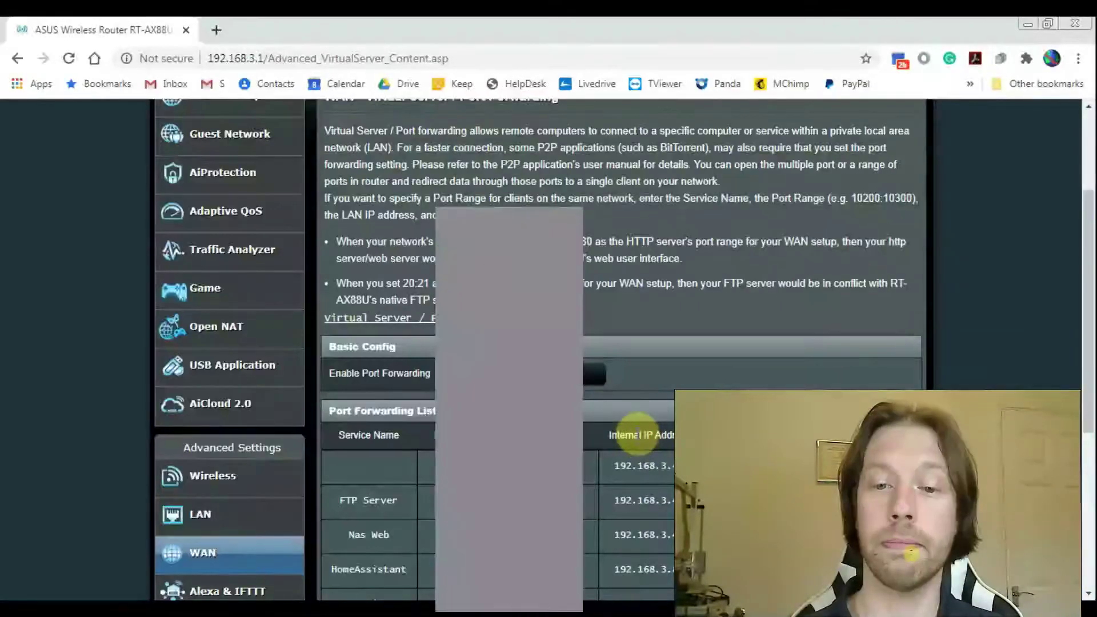
pyautogui.scroll(-4, 638, 435)
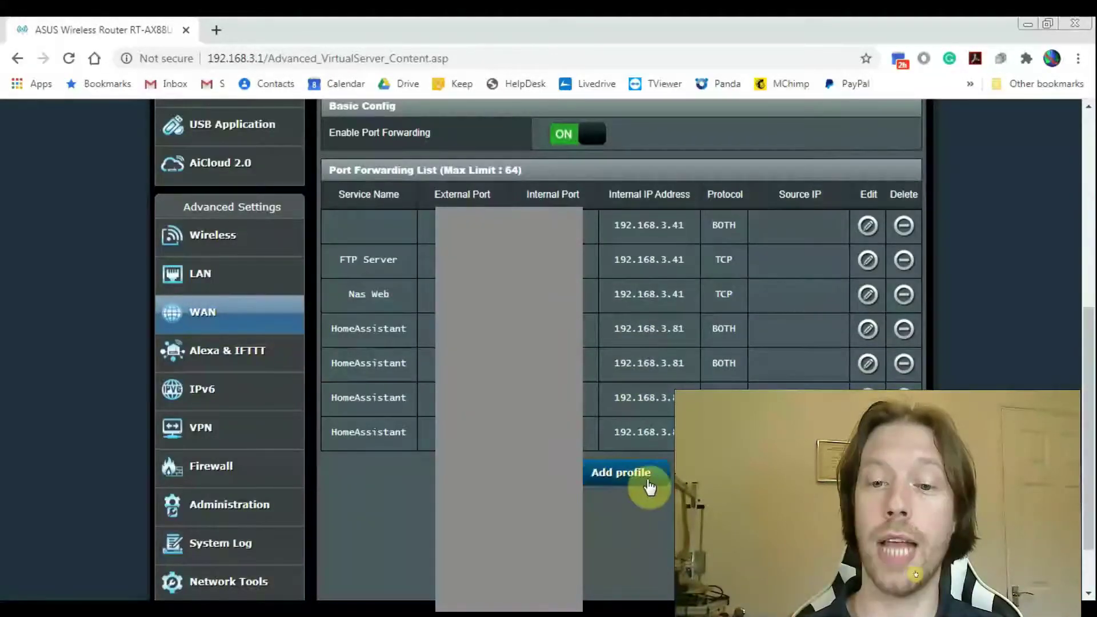
# Add a new forwarding profile named 'test service', skipping the Famous Server and Game presets.
pyautogui.click(619, 474)
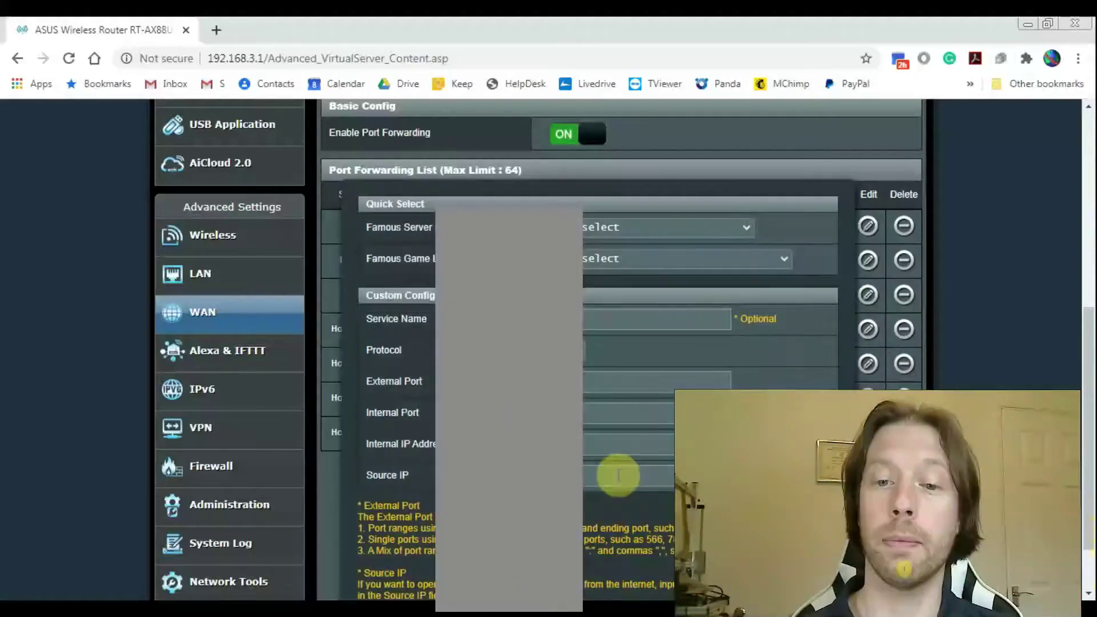
pyautogui.click(594, 220)
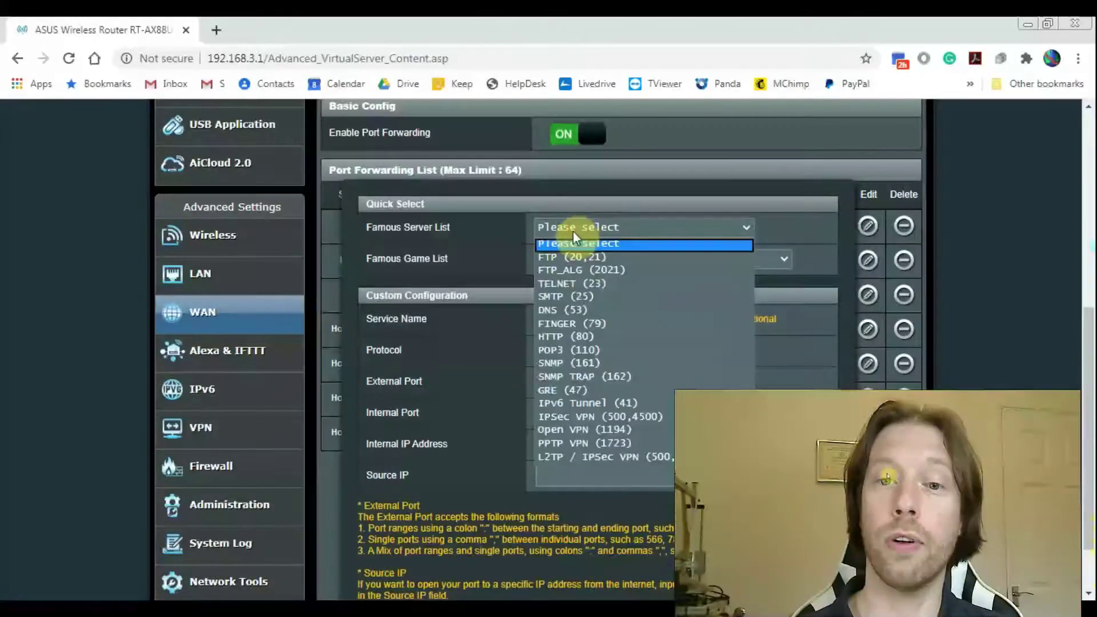
pyautogui.click(469, 239)
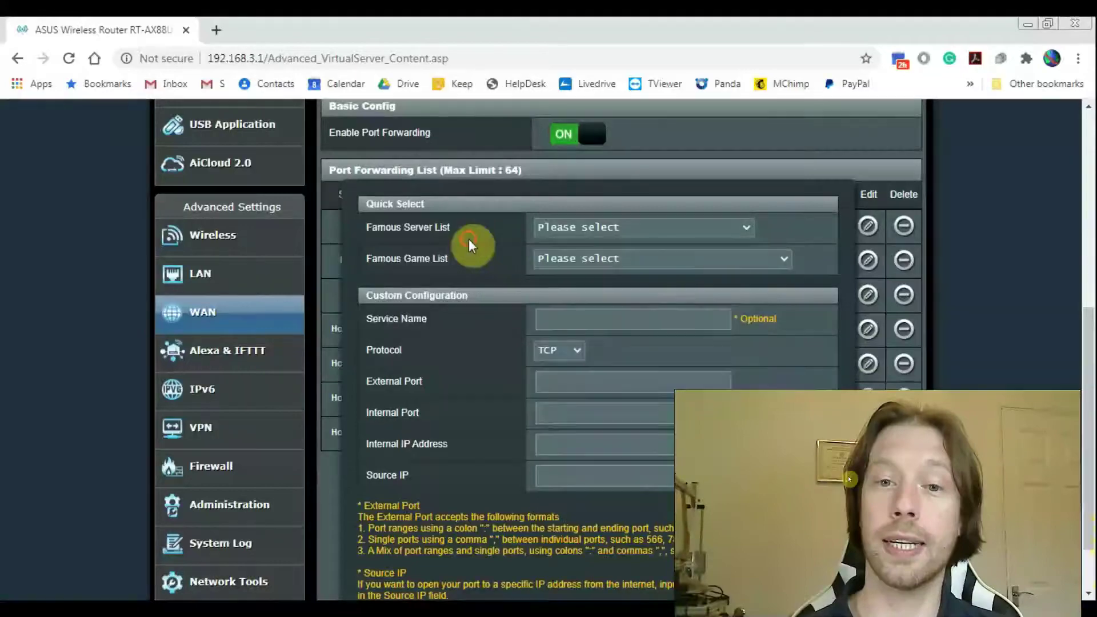
pyautogui.click(537, 257)
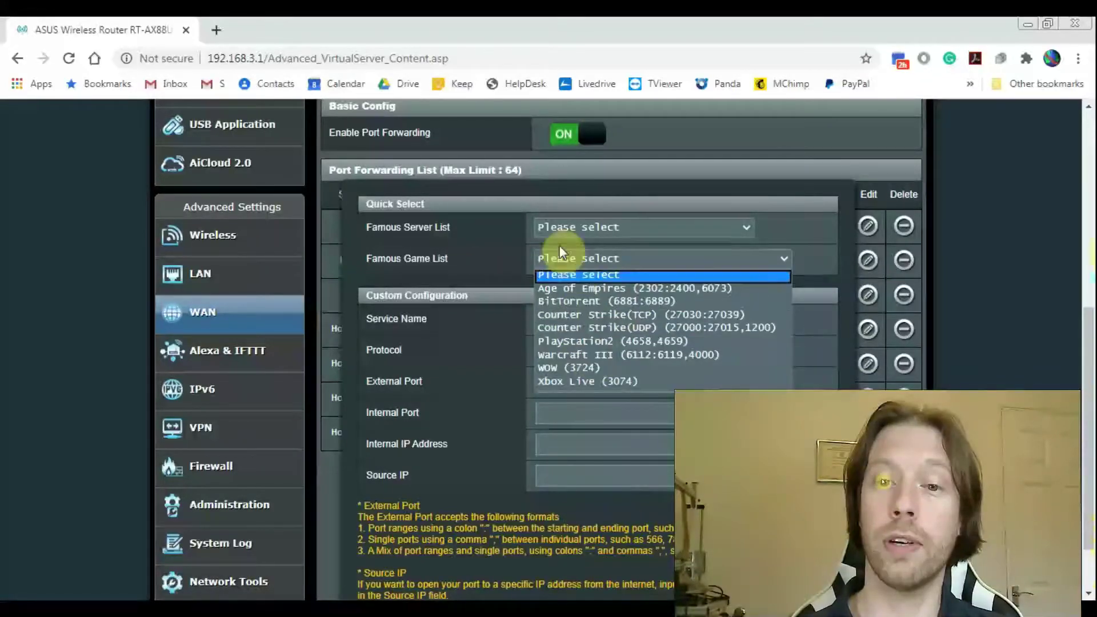
pyautogui.click(434, 273)
pyautogui.click(572, 320)
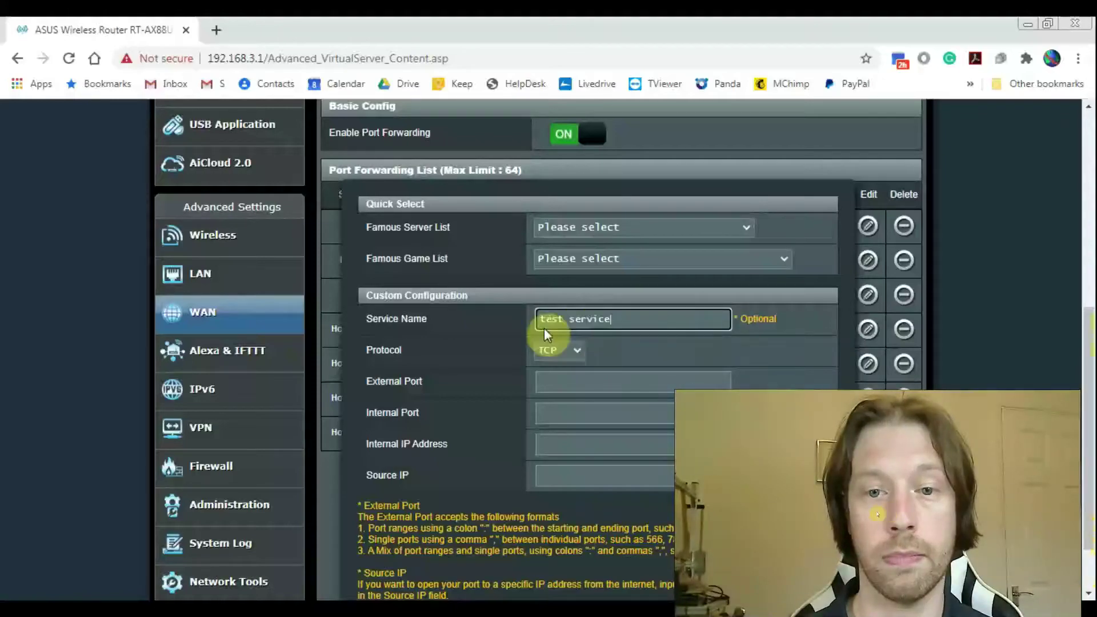
# Fill the rule with protocol TCP, external and internal port 8080, internal IP 192.168.3.41.
pyautogui.click(579, 348)
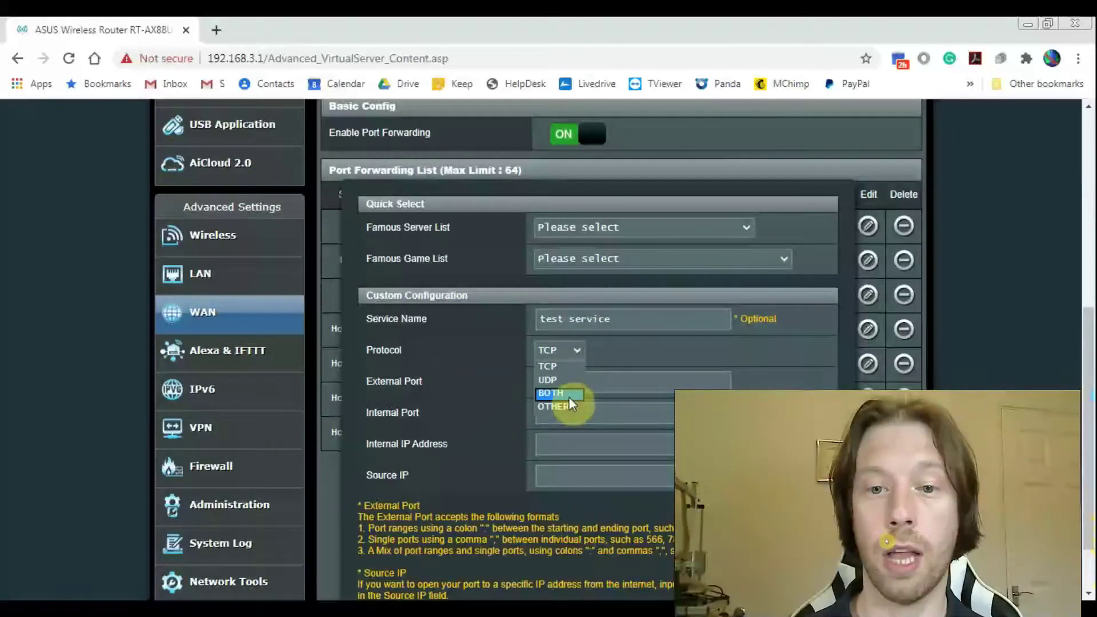
pyautogui.click(557, 369)
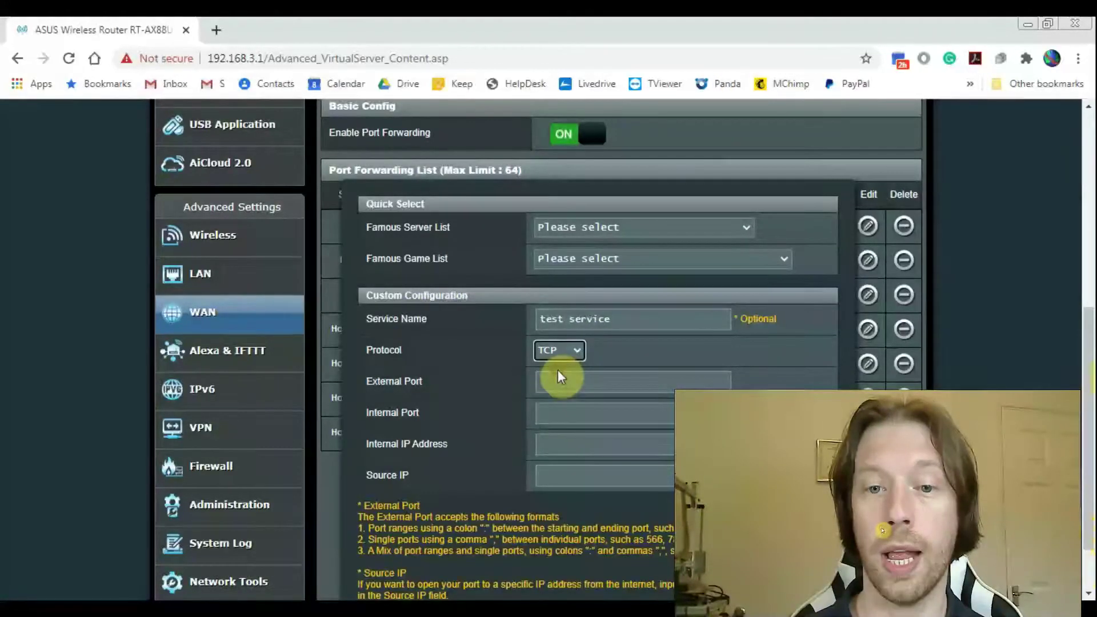
pyautogui.click(563, 382)
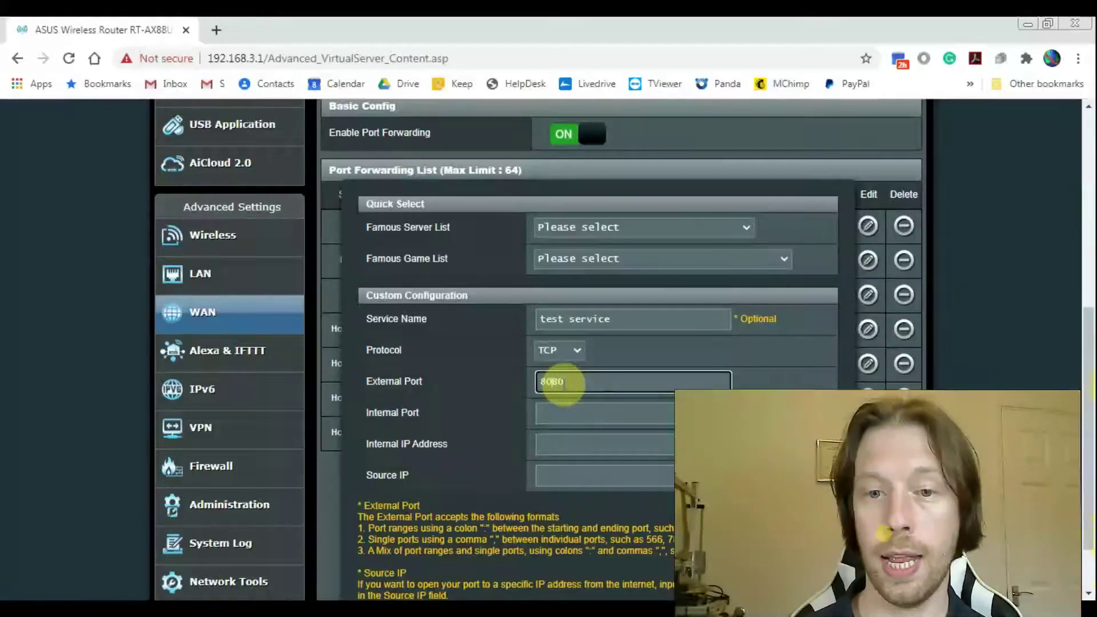
pyautogui.press('Left')
pyautogui.press('Left')
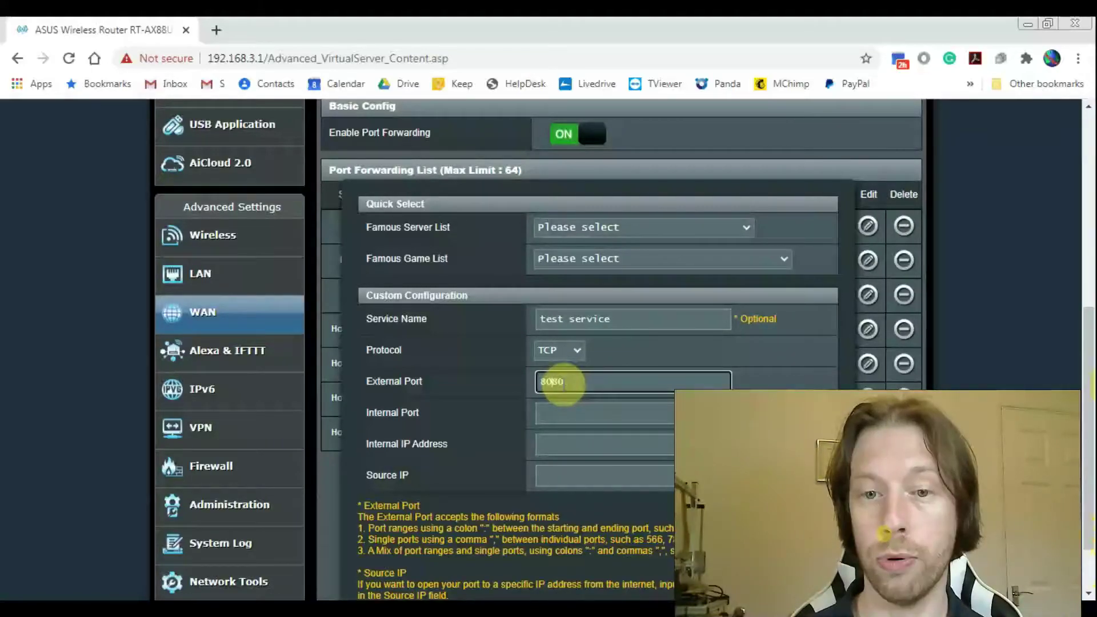
pyautogui.click(569, 413)
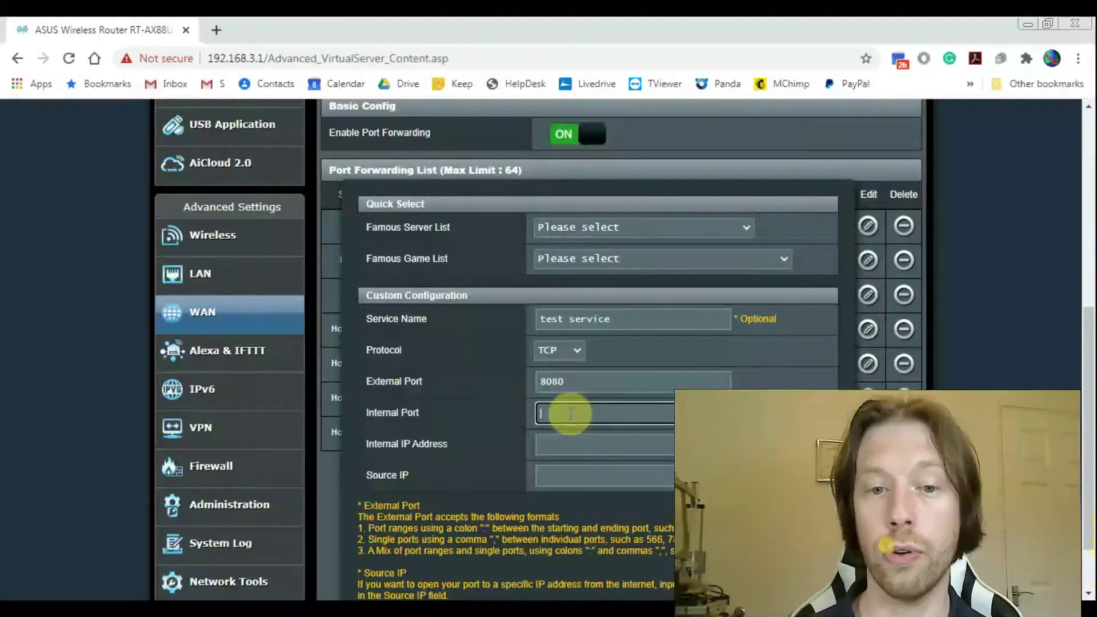
pyautogui.write('80')
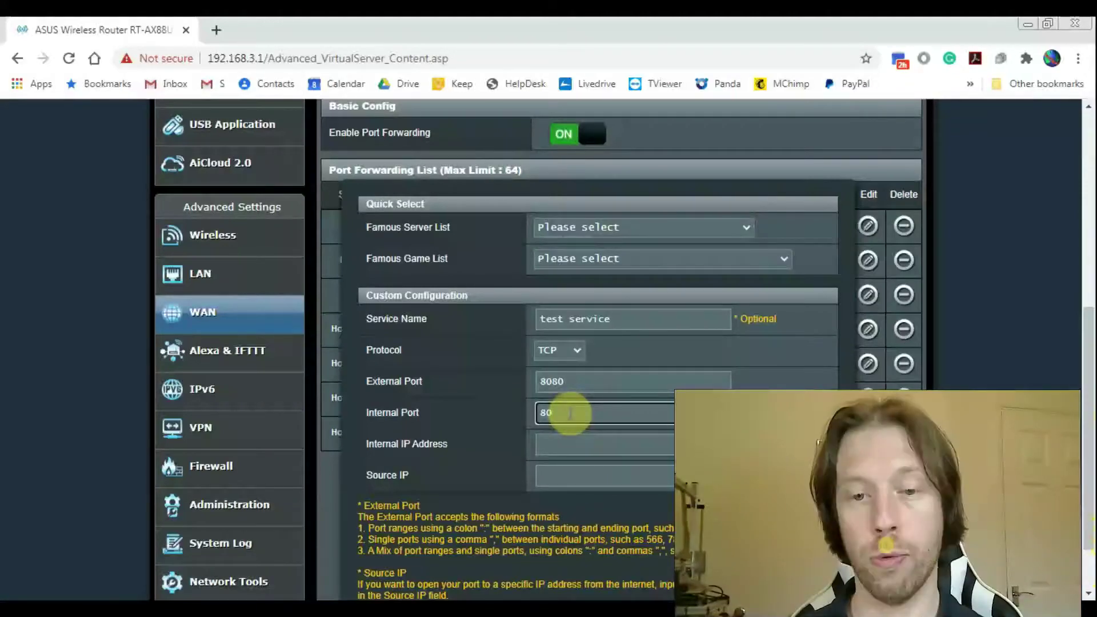
pyautogui.write('80')
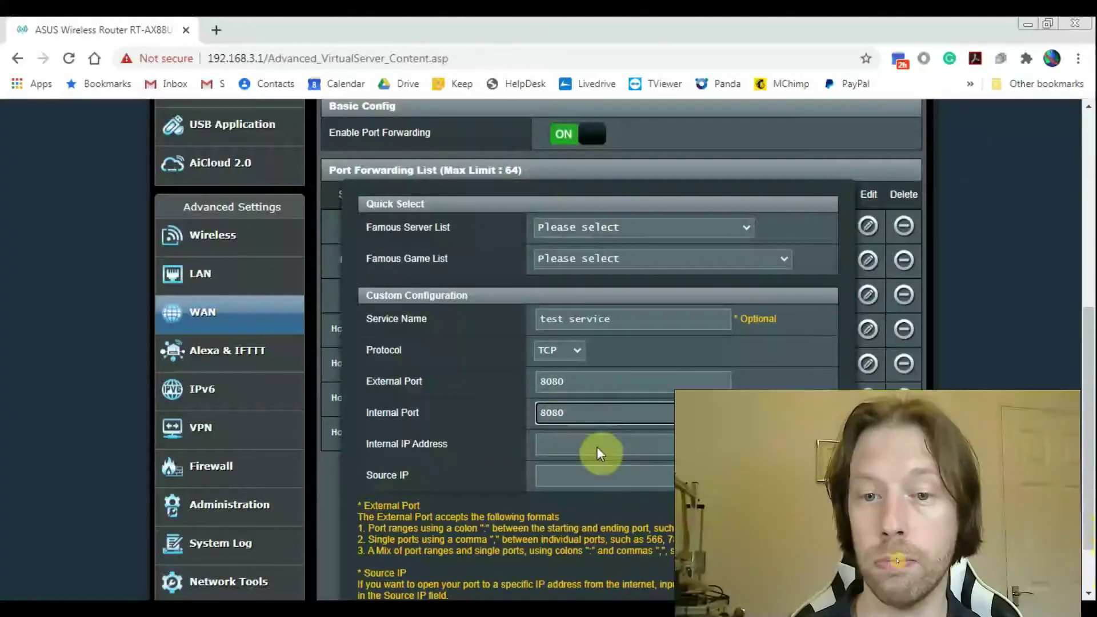
pyautogui.click(591, 447)
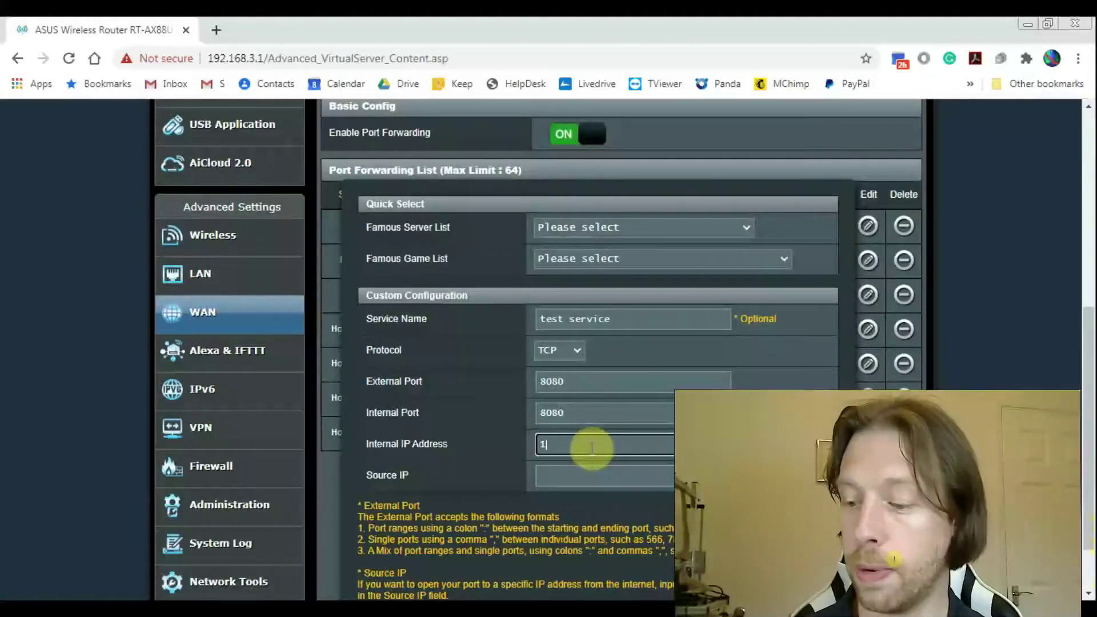
pyautogui.write('192')
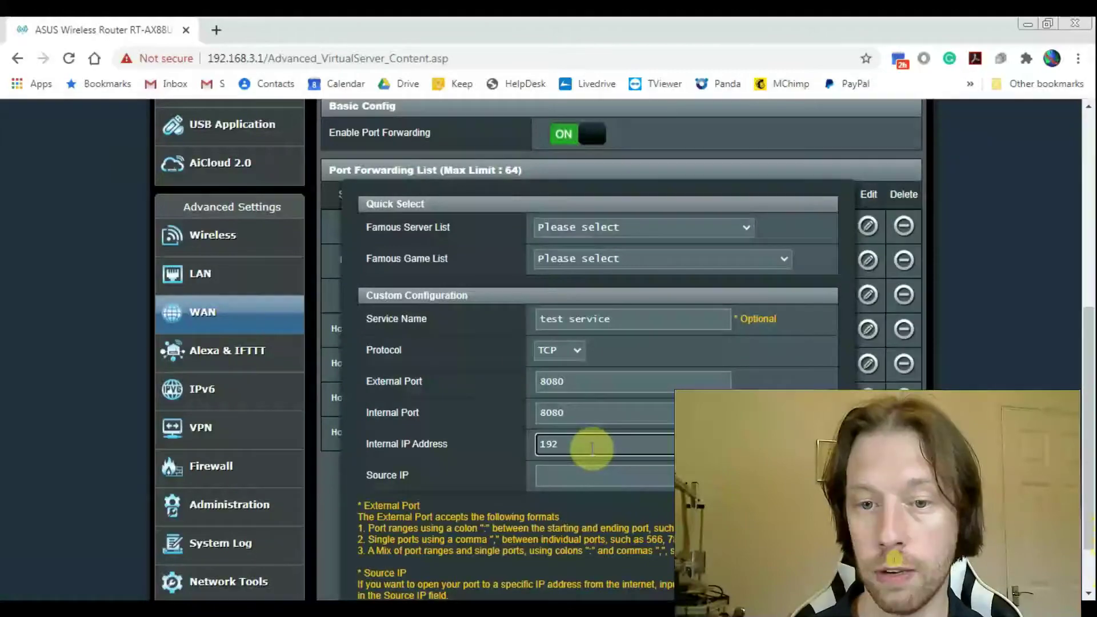
pyautogui.write('.168')
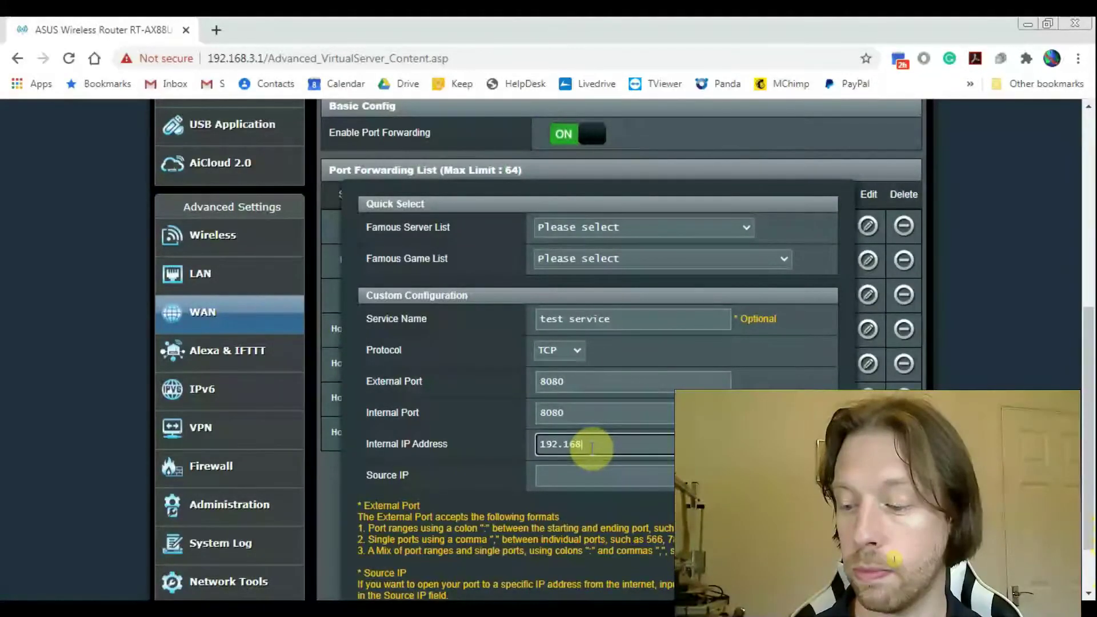
pyautogui.write('.3.41')
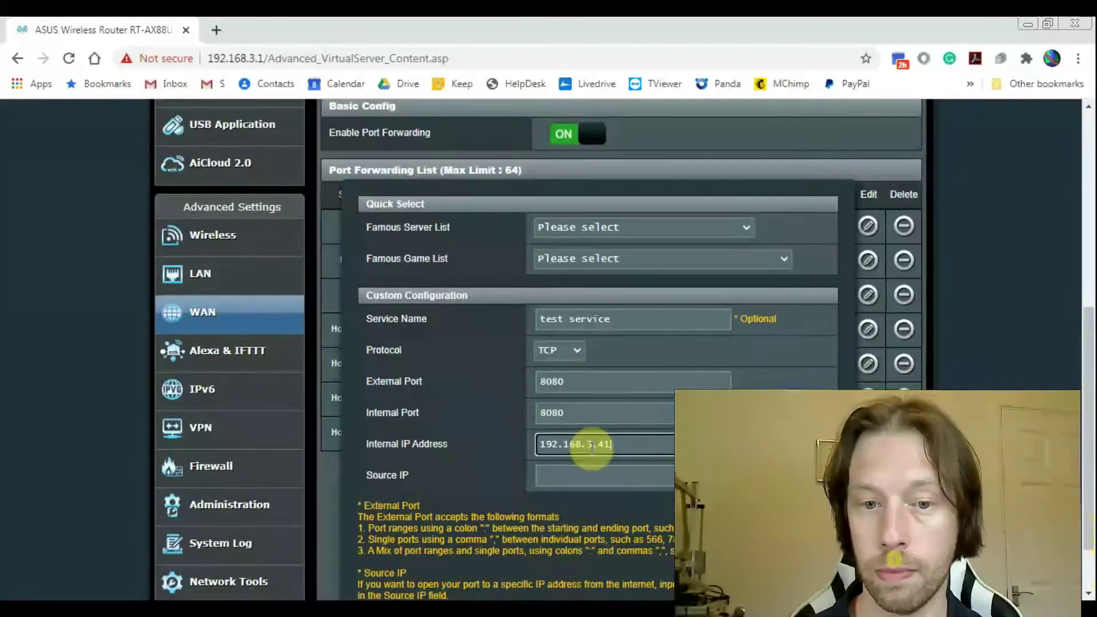
pyautogui.scroll(-1, 744, 386)
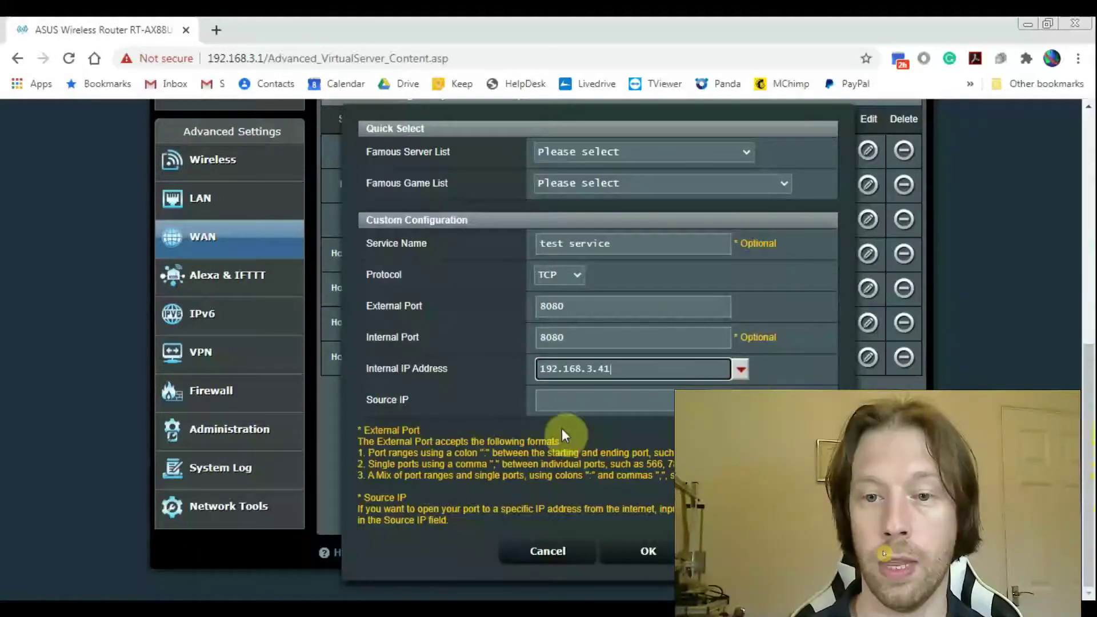
# Cancel the unsaved test service rule and rename the Nas Web rule to 'QNas Web'.
pyautogui.click(552, 555)
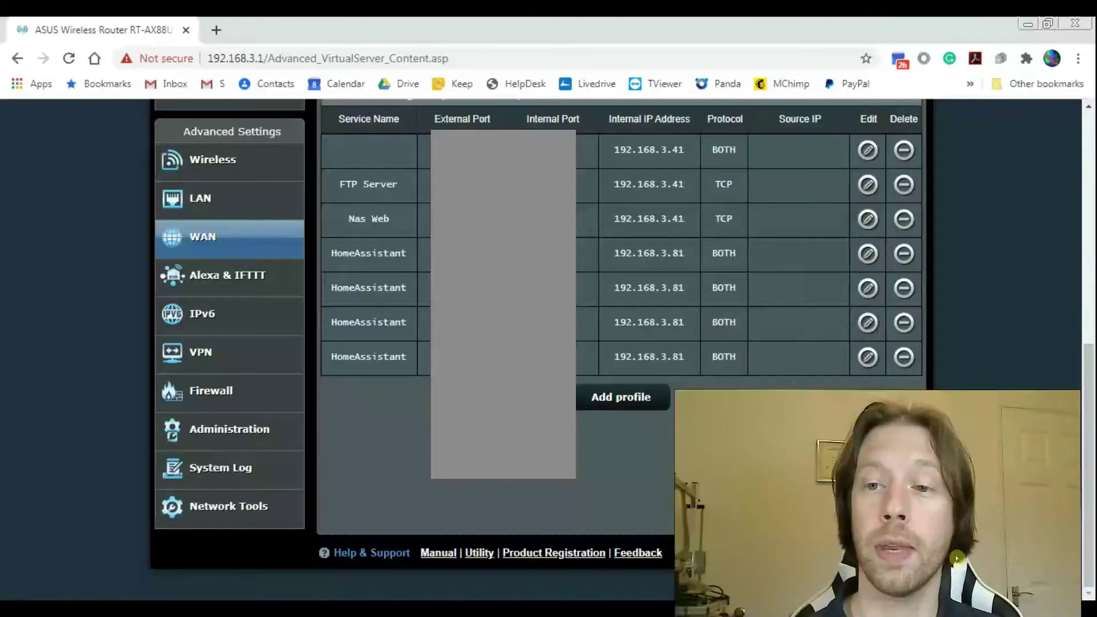
pyautogui.scroll(1, 759, 380)
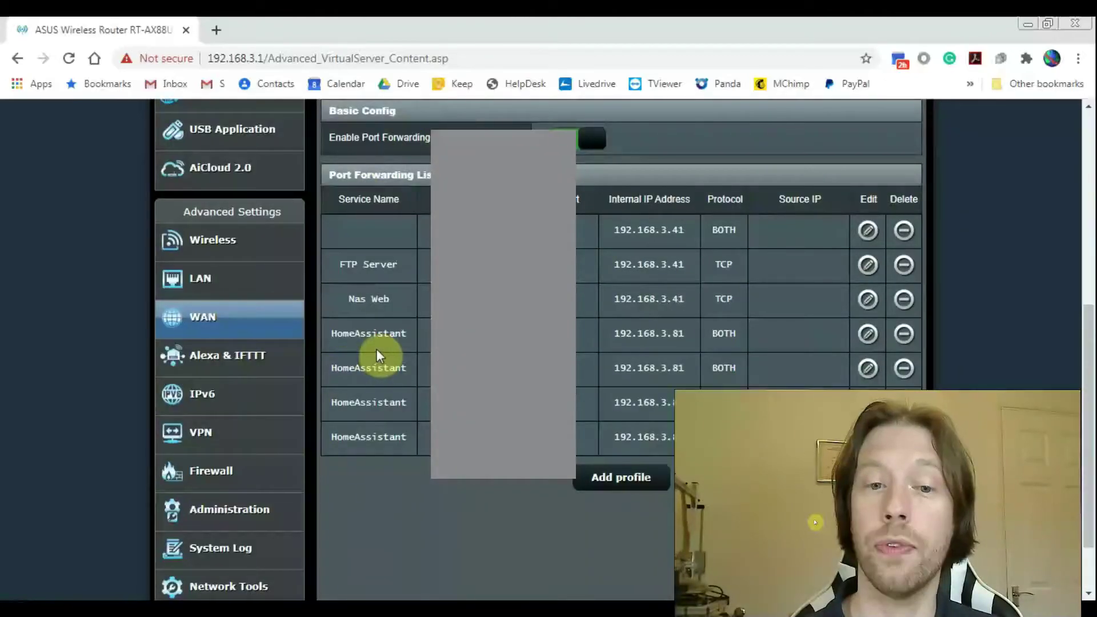
pyautogui.click(868, 303)
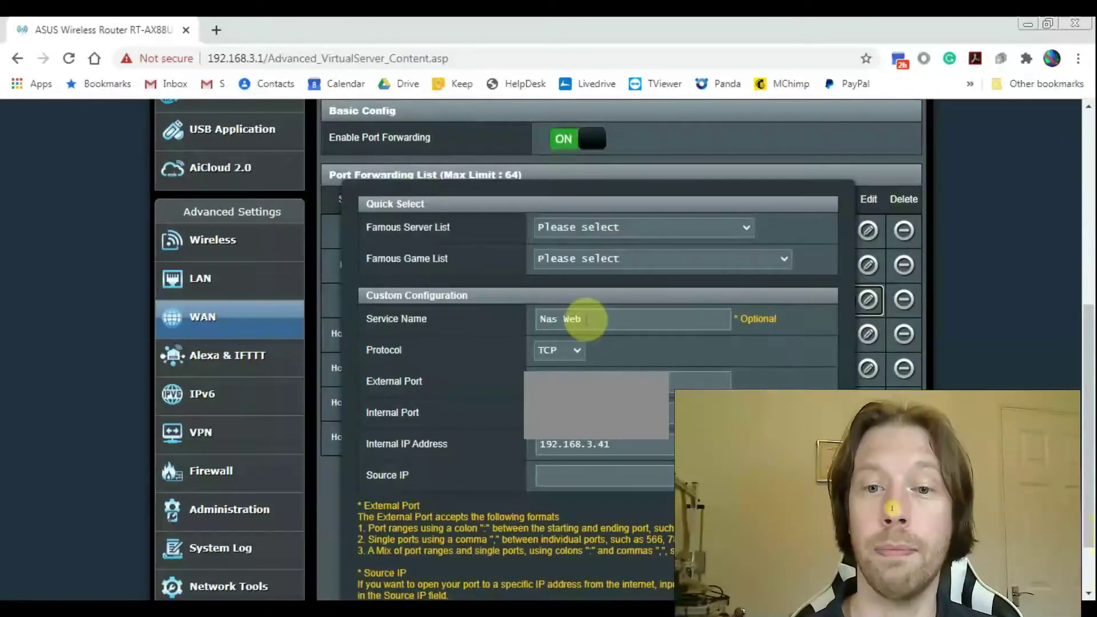
pyautogui.click(545, 321)
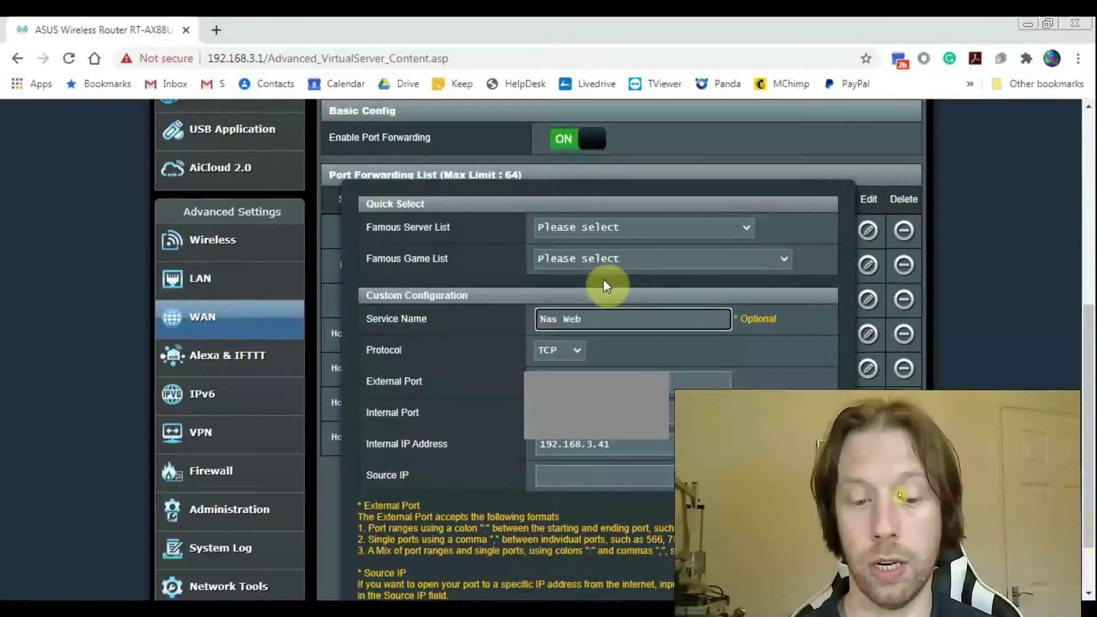
pyautogui.hotkey('ctrl', 'a')
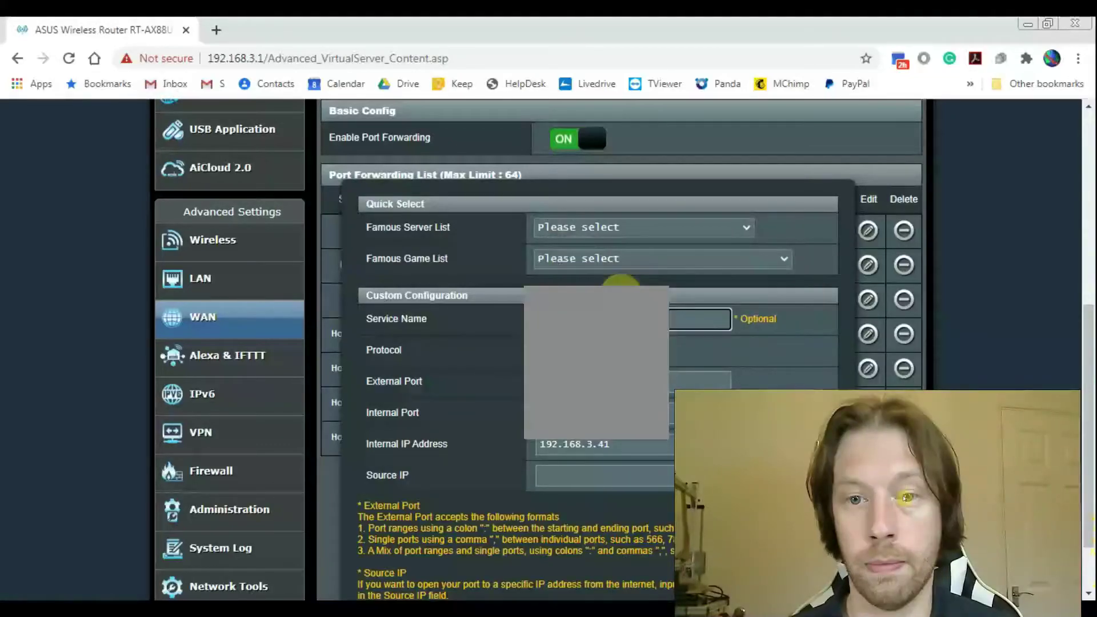
pyautogui.write('Q')
pyautogui.scroll(-1, 621, 282)
pyautogui.click(650, 547)
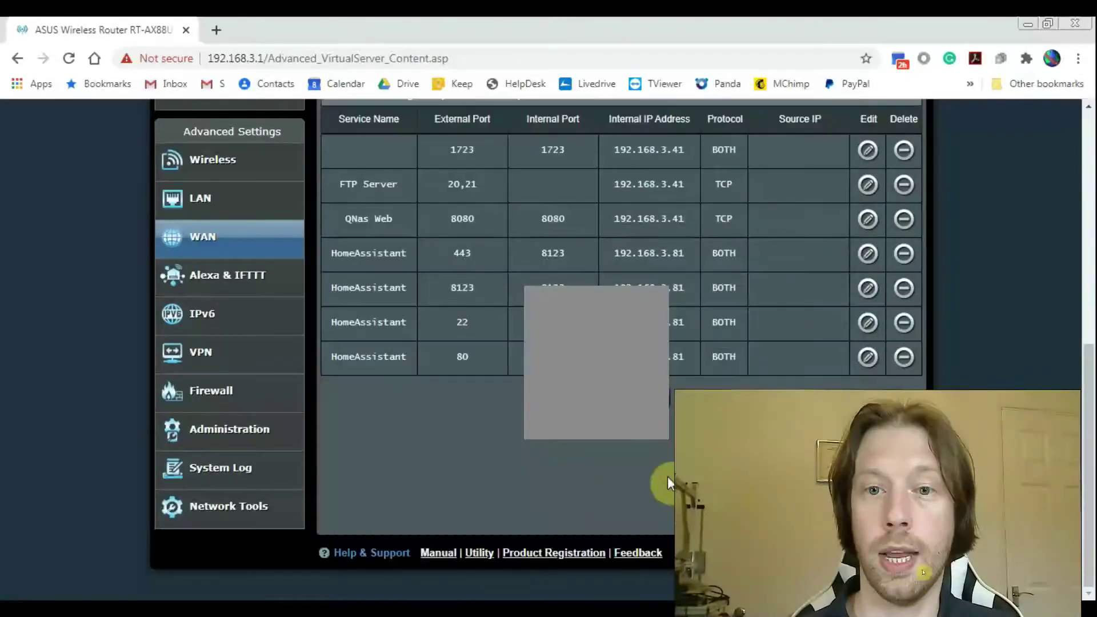